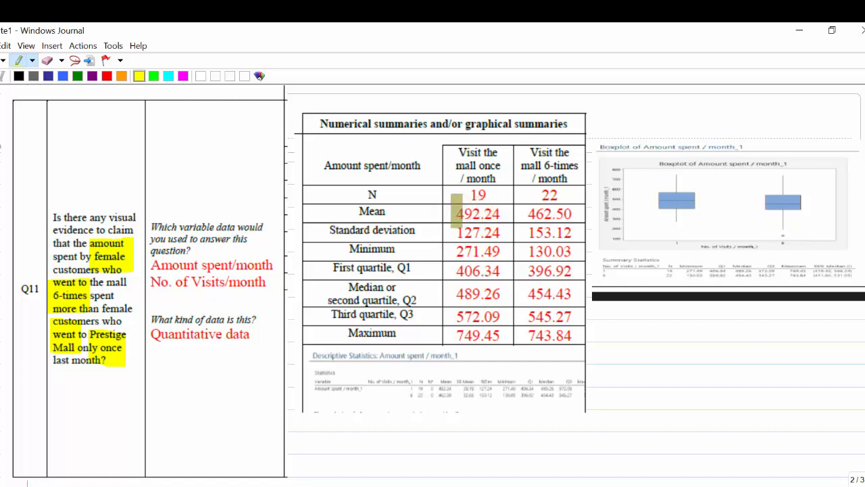
Highlight in yellow the mean and median values of both visit groups in the numerical summary table.
drag(450, 211, 507, 207)
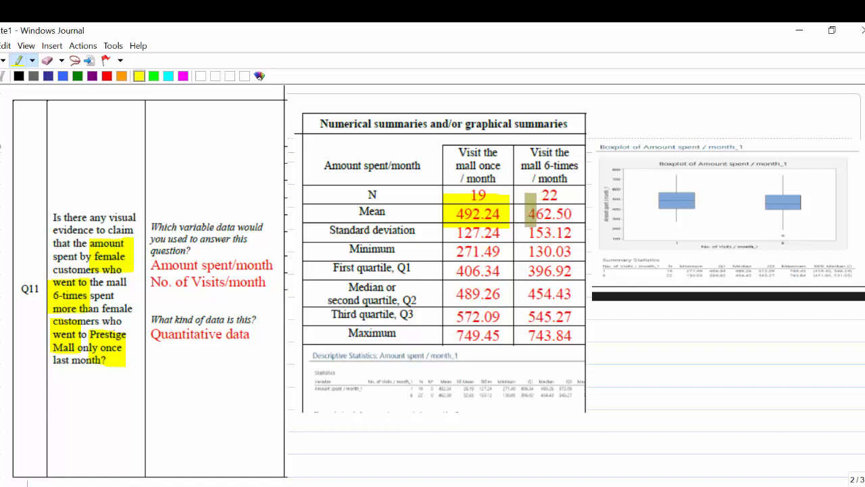
mouse_move(526, 213)
mouse_down()
mouse_move(571, 214)
mouse_move(571, 190)
mouse_up()
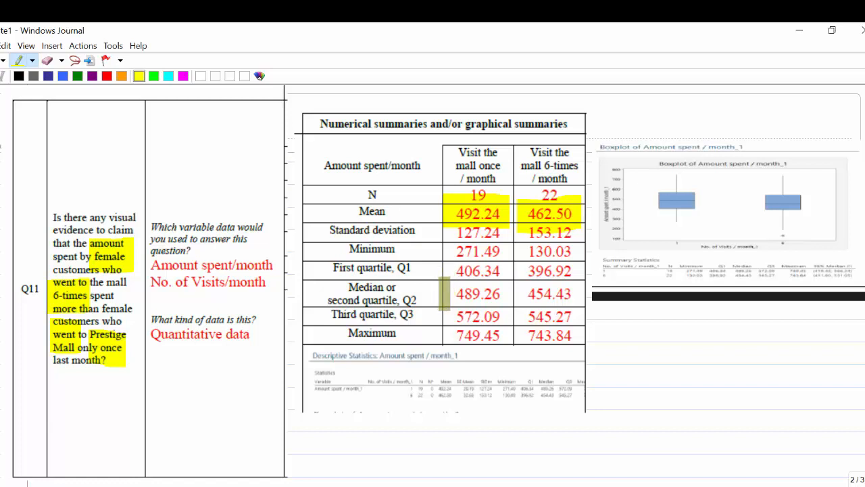
drag(442, 293, 583, 294)
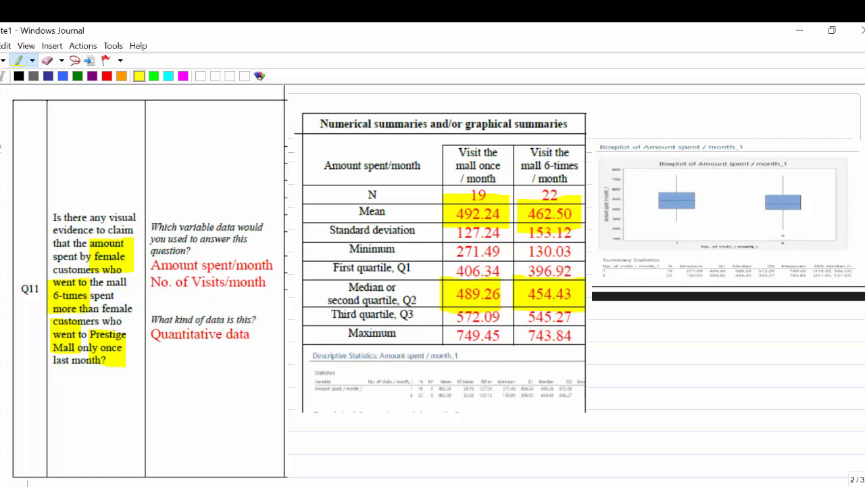
key(Page_Down)
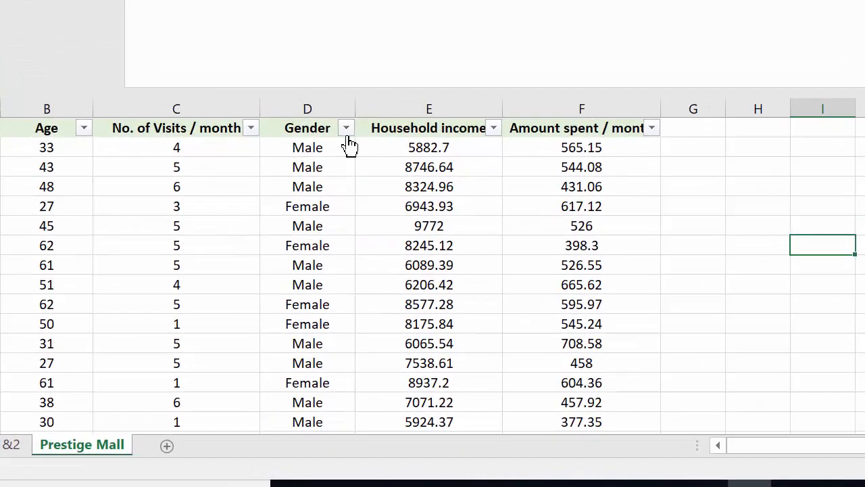
In the Prestige Mall sheet in Excel, filter the Gender column to show only Female.
click(315, 225)
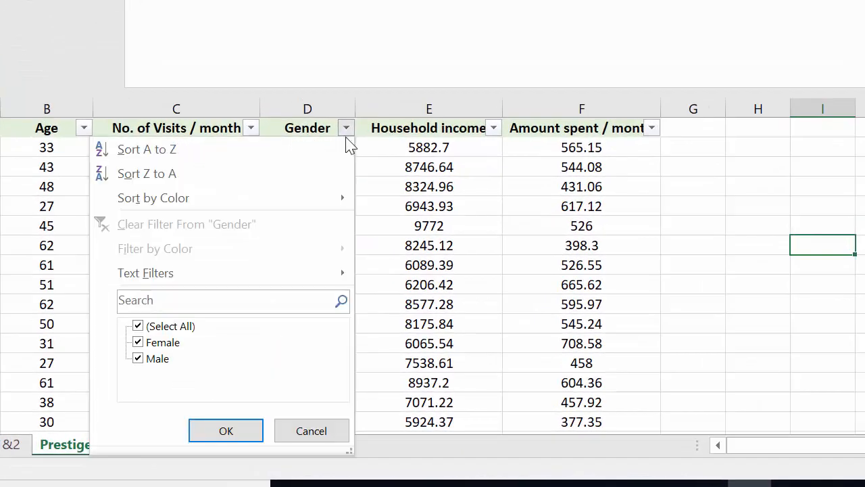
click(138, 358)
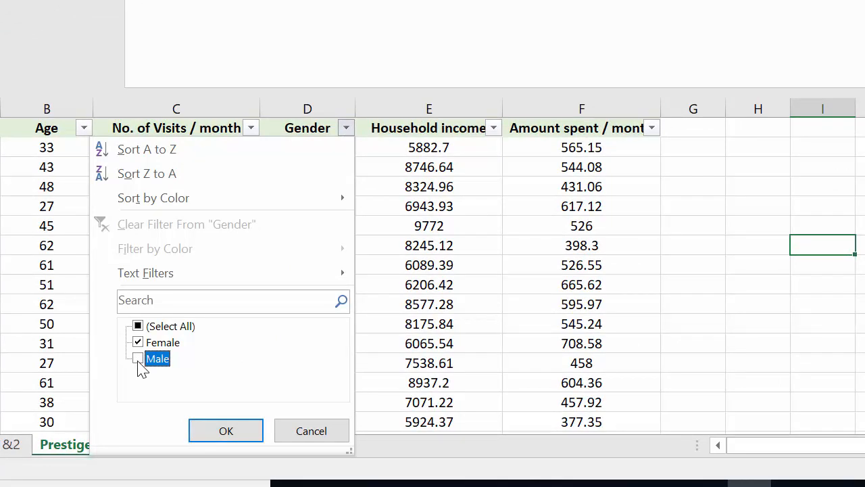
click(217, 431)
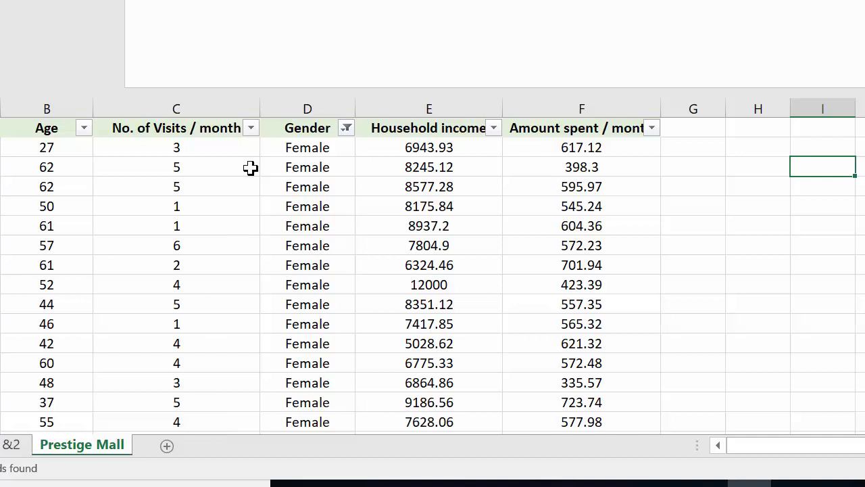
Filter the No. of Visits / month column to show only the values 1 and 6.
click(252, 128)
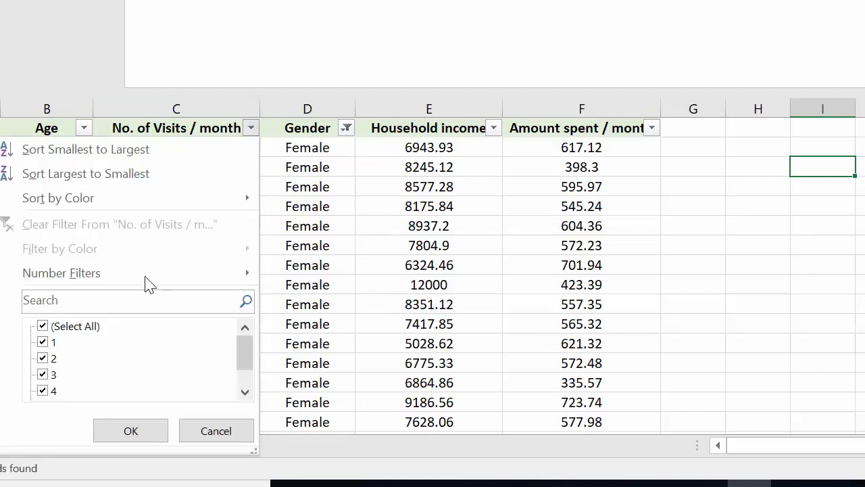
click(43, 327)
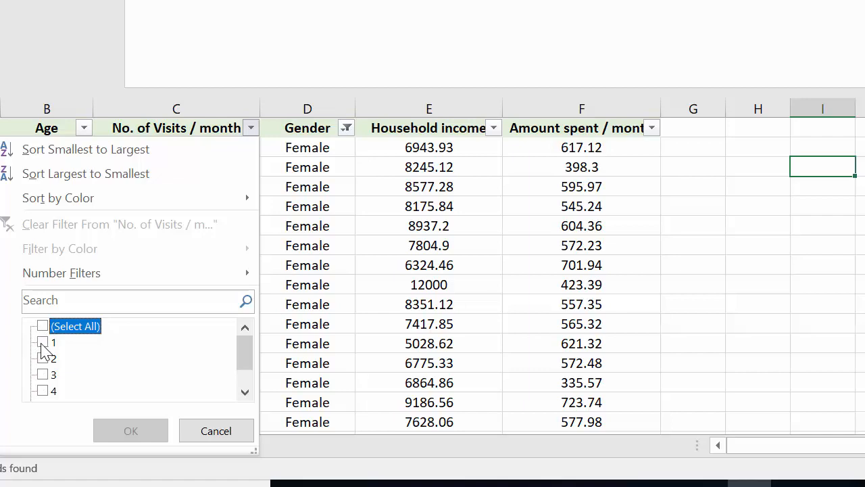
click(43, 343)
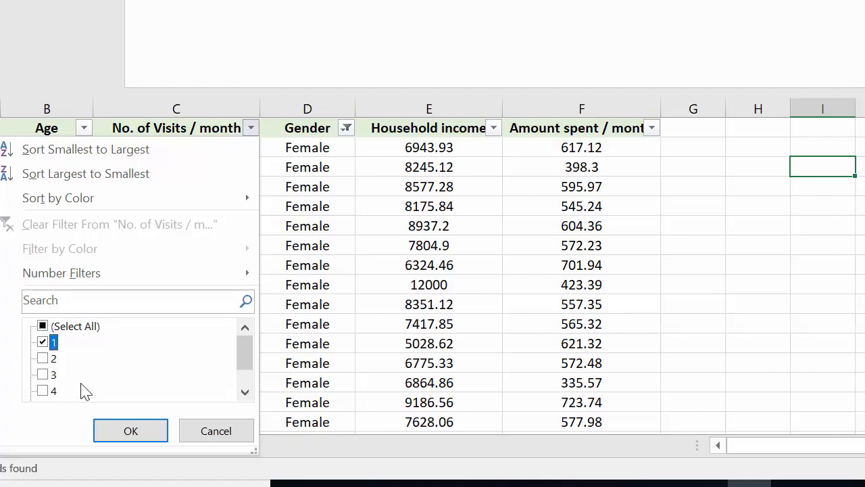
click(245, 392)
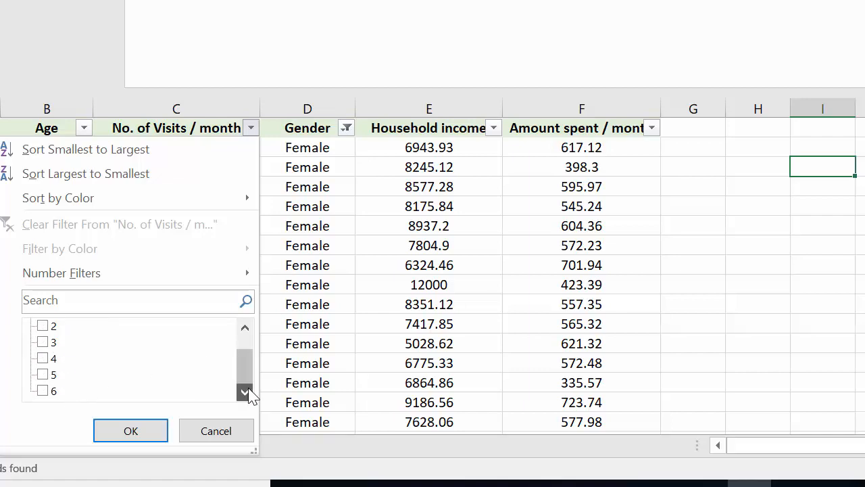
click(246, 392)
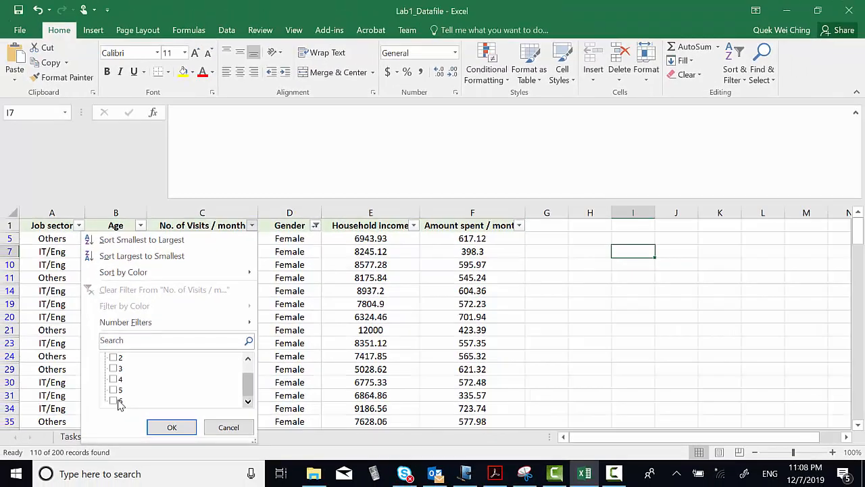
click(115, 401)
click(249, 364)
click(170, 426)
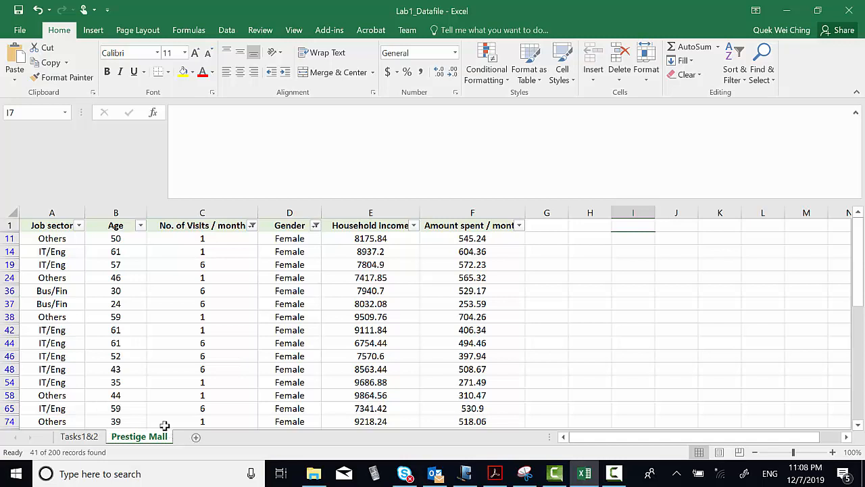
Copy the filtered table with headers, from Job sector through Amount spent / month, and paste it into Minitab Express starting at the column-name row.
click(30, 227)
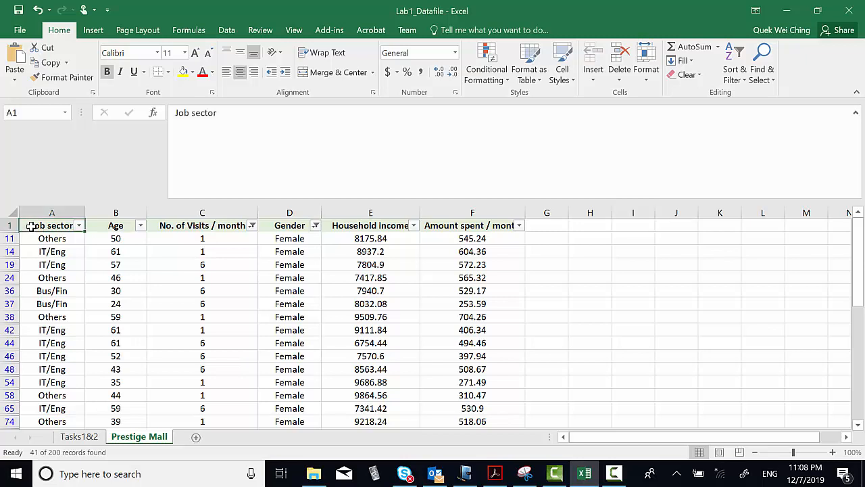
key(shift+Right)
key(shift+Right)
key(shift+Right)
key(shift+Right)
key(shift+Right)
key(shift+Right)
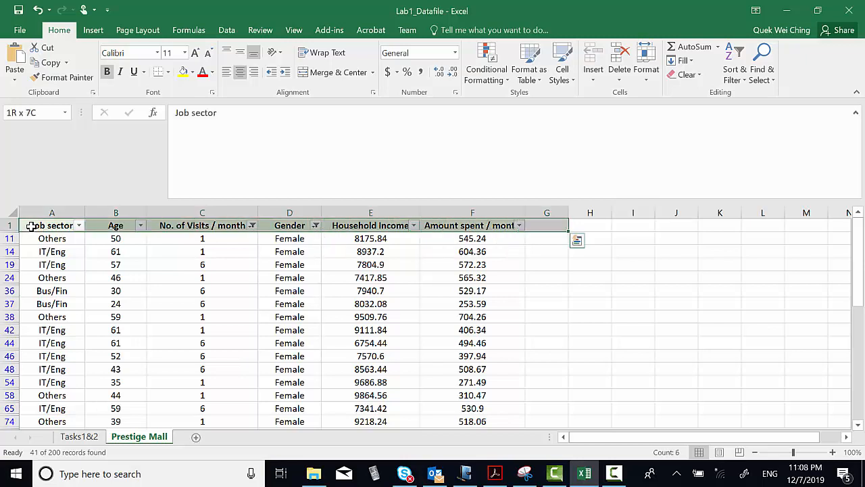
key(shift+Left)
key(shift+Down)
key(shift+Down)
key(shift+Down)
key(shift+Down)
key(shift+Down)
key(shift+Down)
key(shift+Down)
key(shift+Down)
key(shift+Down)
key(shift+Down)
key(shift+Down)
key(shift+Down)
key(shift+Down)
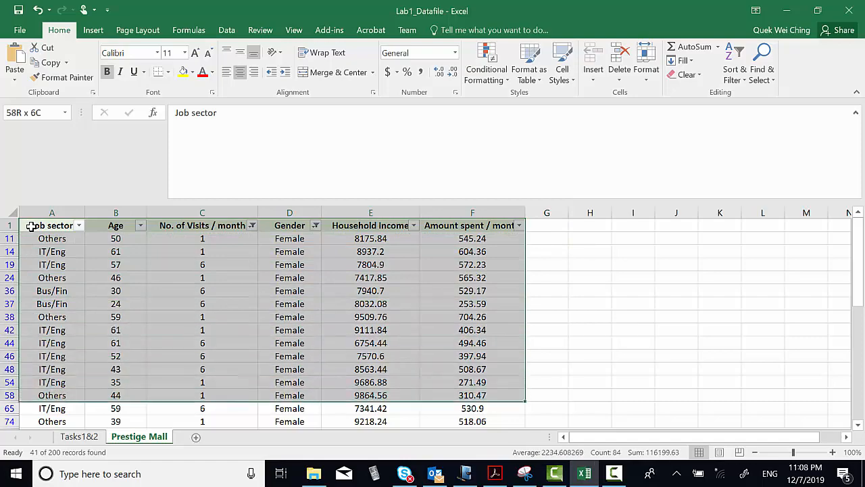
key(shift+Down)
key(shift+Down)
key(shift+Down)
key(shift+Down)
key(shift+Down)
key(shift+Down)
key(shift+Down)
key(shift+Down)
key(shift+Down)
key(shift+Down)
key(shift+Down)
key(shift+Down)
key(shift+Down)
key(shift+Down)
key(shift+Down)
key(shift+Down)
key(shift+Down)
key(shift+Down)
key(shift+Down)
key(shift+Down)
key(shift+Down)
key(shift+Down)
key(shift+Down)
key(shift+Down)
key(shift+Down)
key(shift+Down)
key(shift+Down)
key(shift+Down)
key(shift+Down)
key(shift+Down)
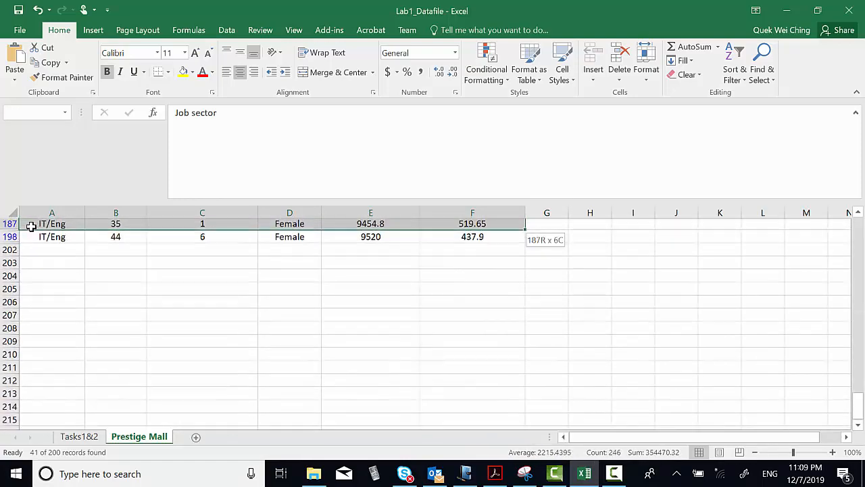
key(shift+Down)
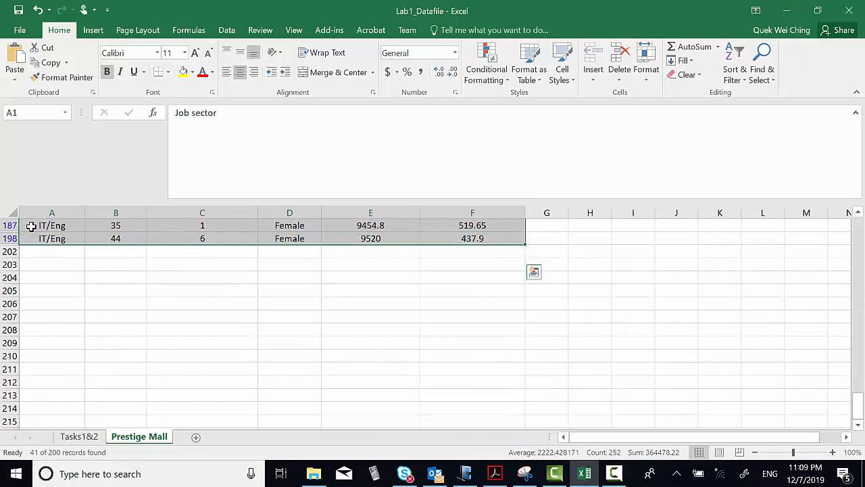
key(ctrl+c)
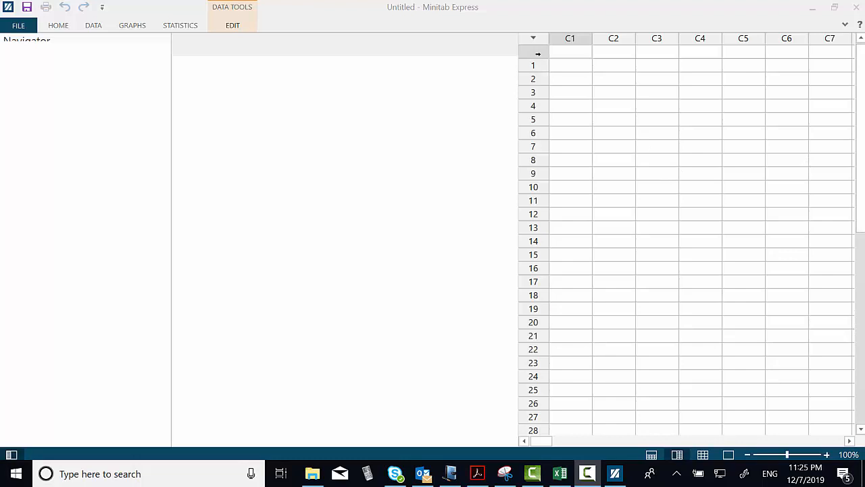
right_click(538, 53)
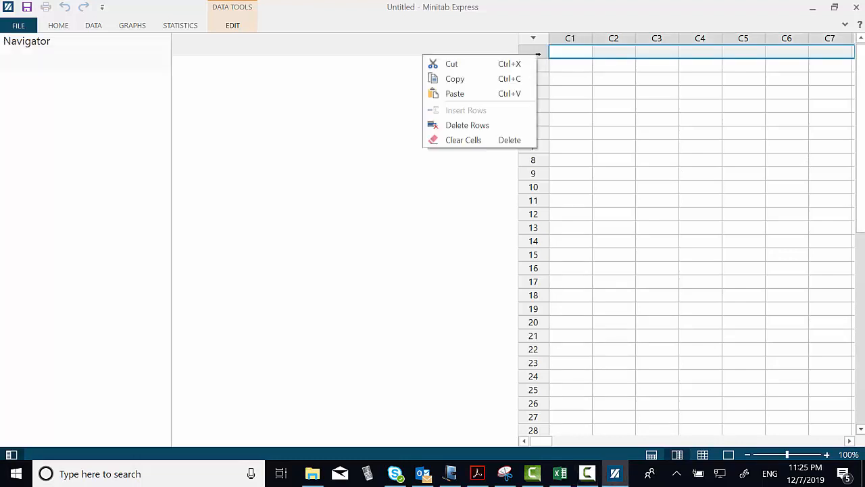
click(455, 94)
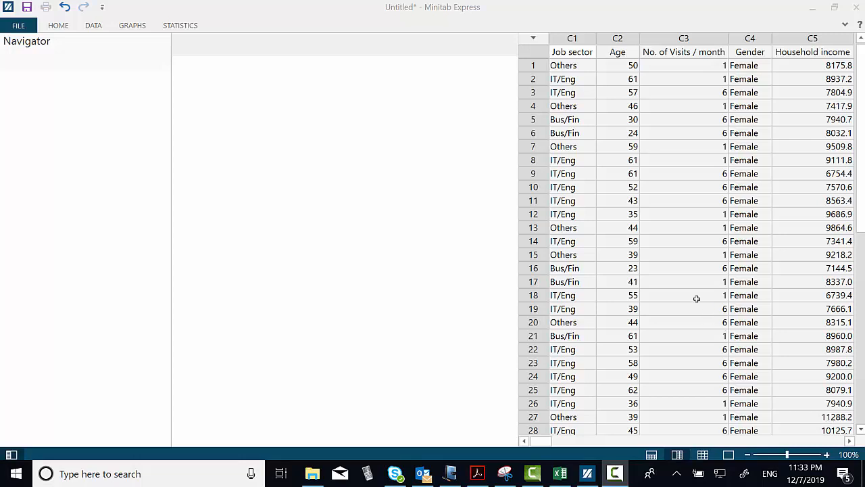
Set up Descriptive Statistics with Amount spent / month as the variable and No. of Visits / month as the group variable.
click(181, 27)
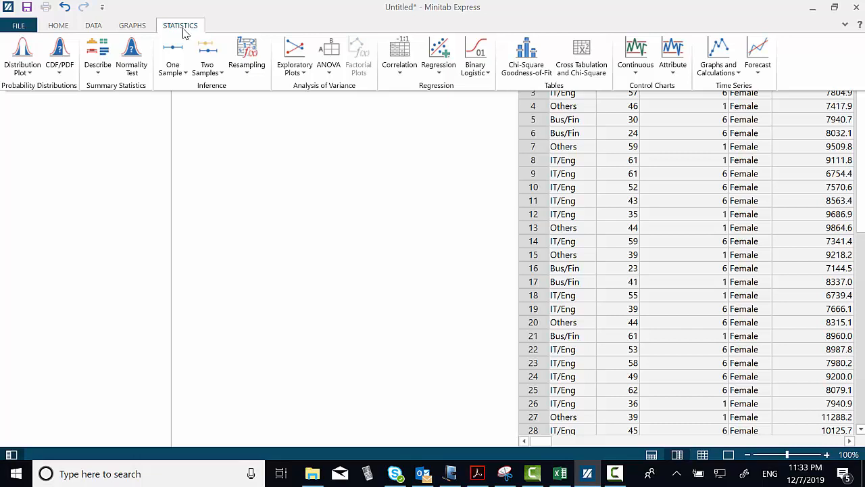
click(96, 58)
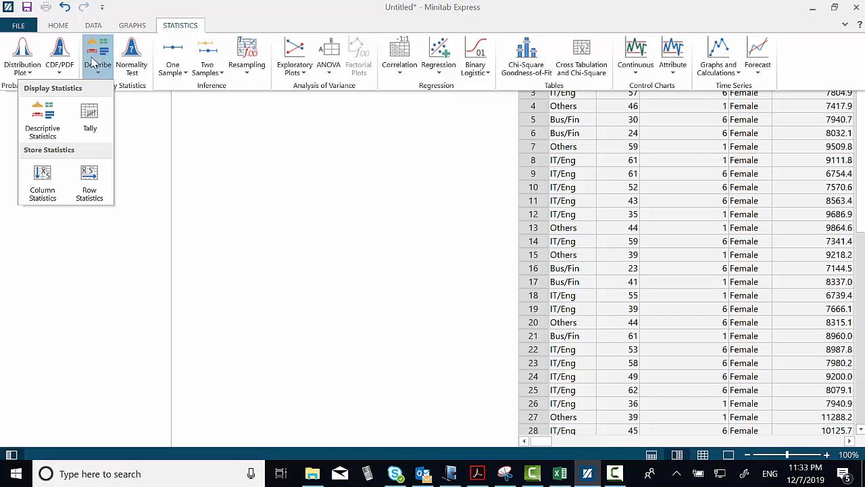
click(37, 120)
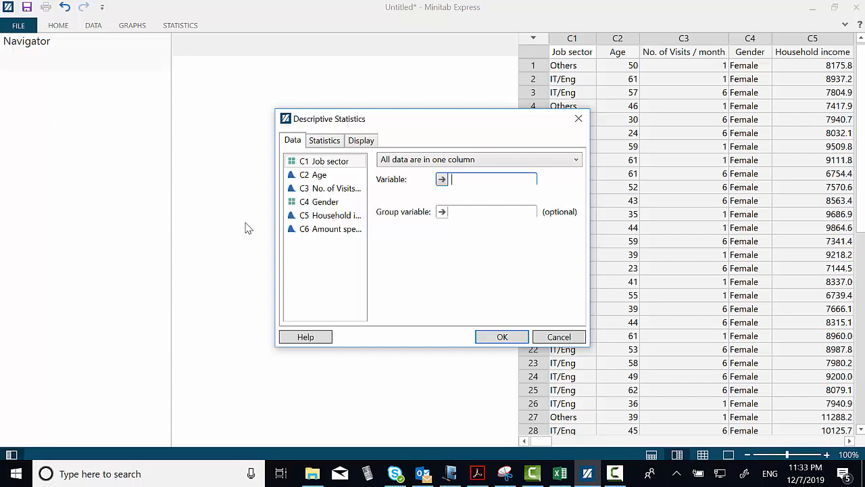
click(299, 232)
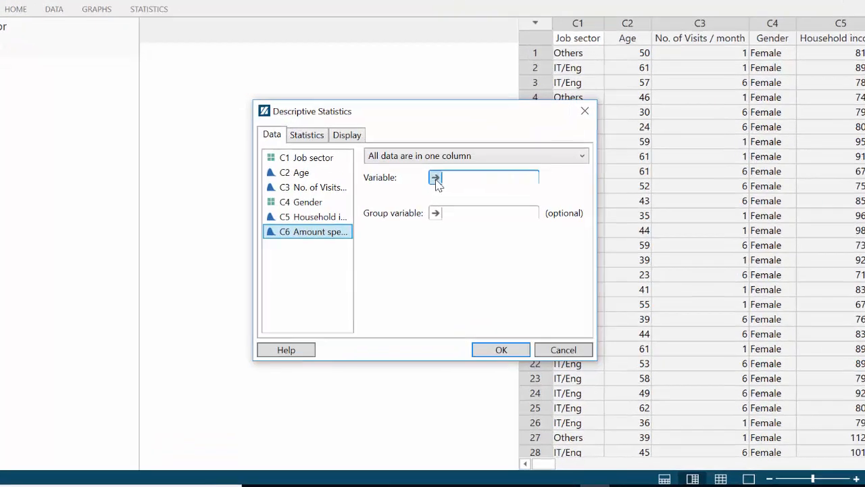
click(441, 180)
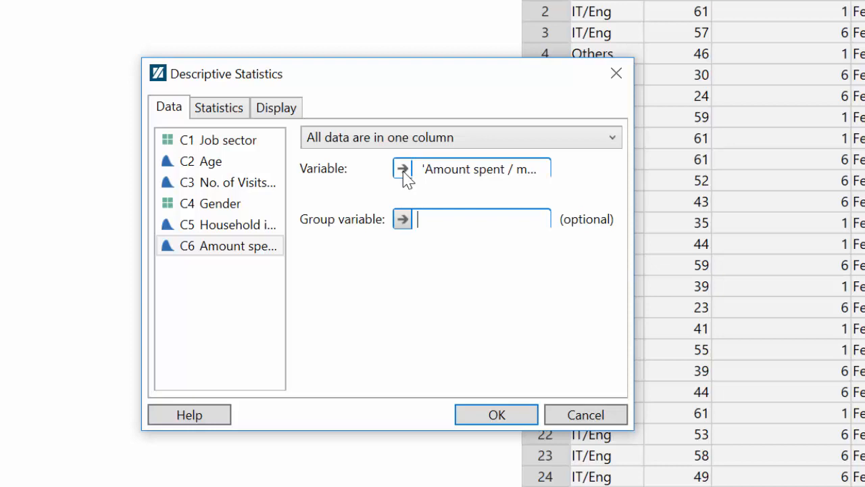
click(270, 192)
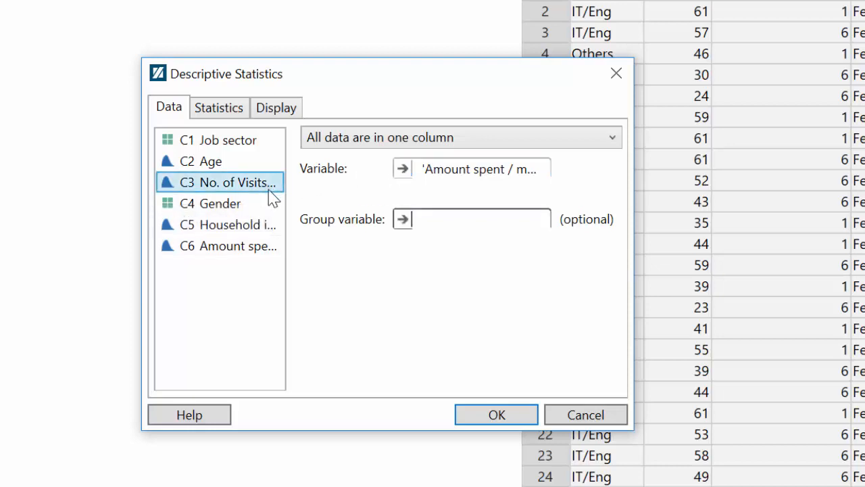
click(403, 220)
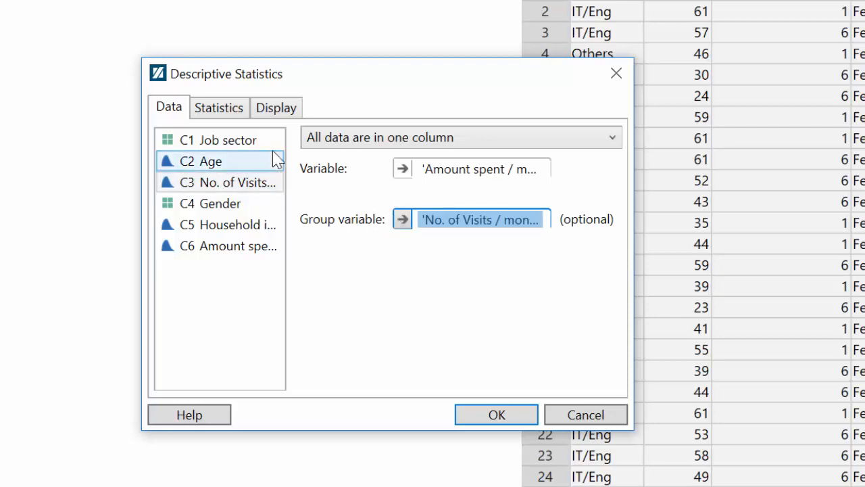
Exclude SE of mean and N missing from the statistics, include Interquartile range, and generate the descriptive statistics.
click(230, 113)
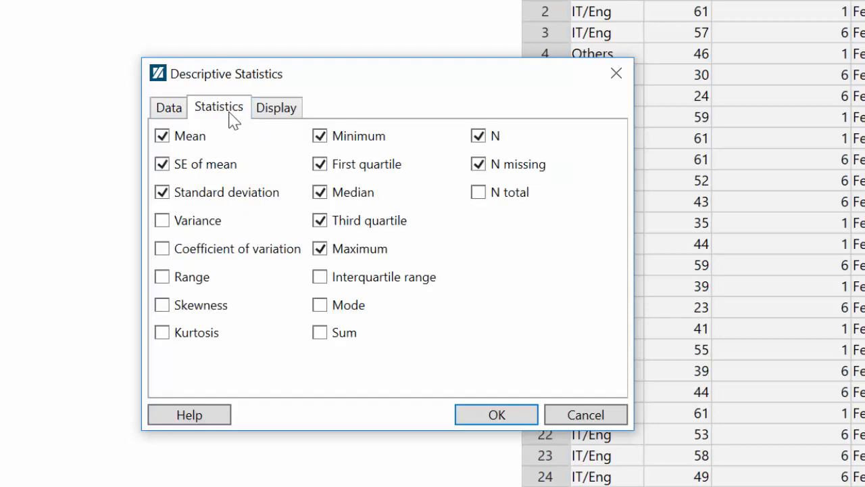
click(169, 163)
click(322, 281)
click(479, 165)
click(481, 416)
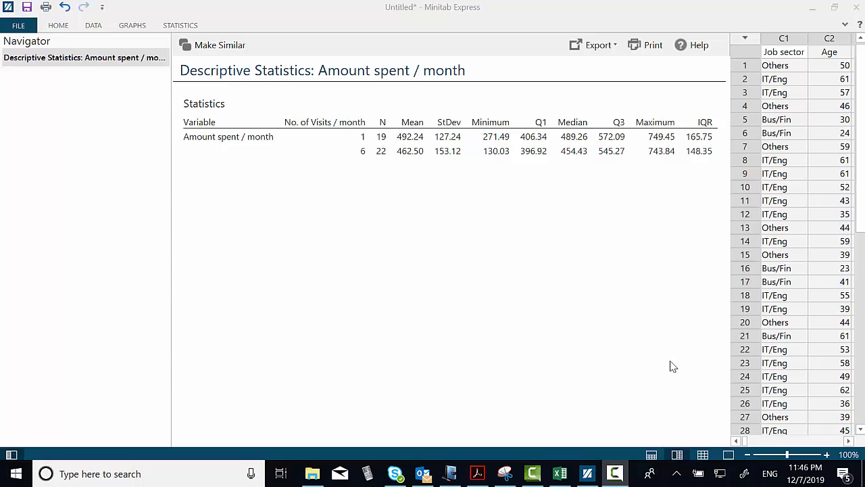
Create a single-Y boxplot with groups, using Amount spent / month as the Y variable and No. of Visits / month as the group variable.
click(132, 25)
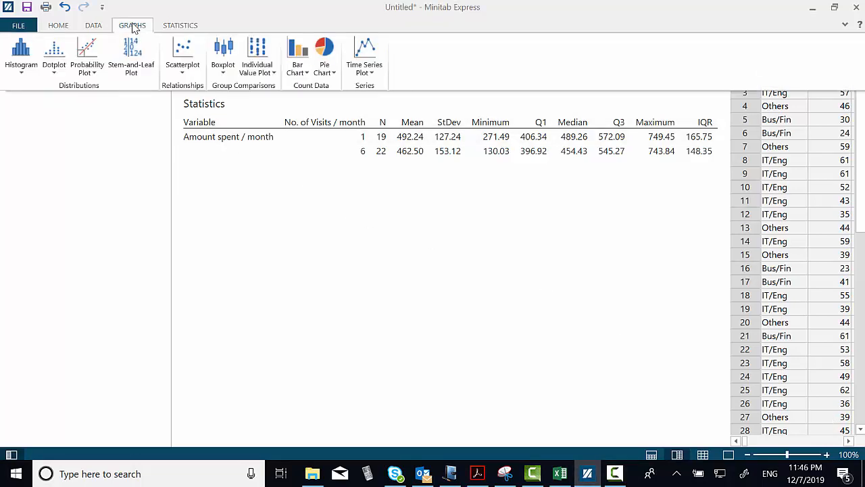
click(225, 54)
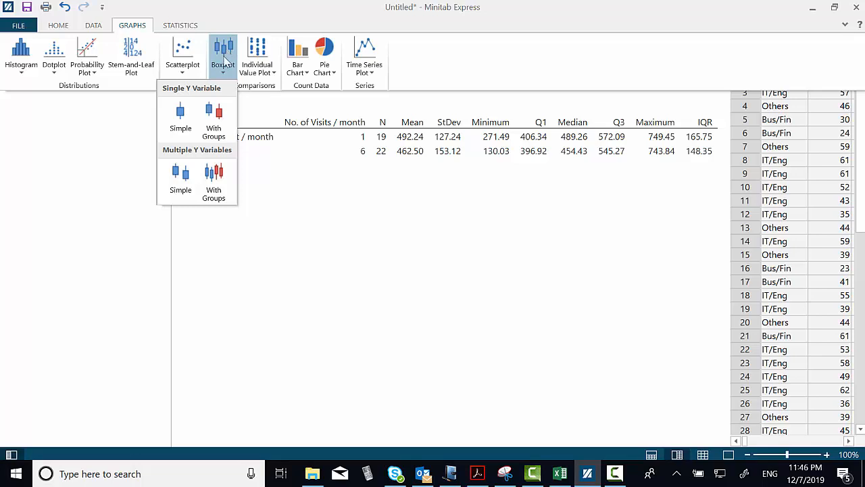
click(221, 138)
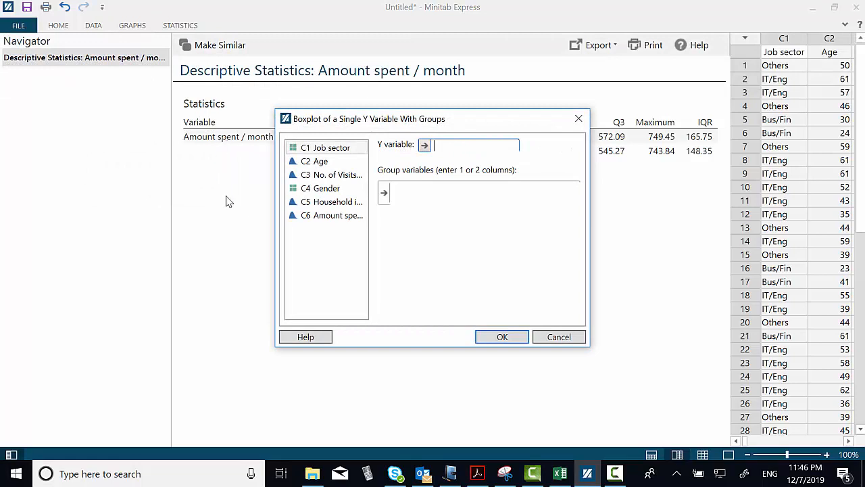
click(292, 219)
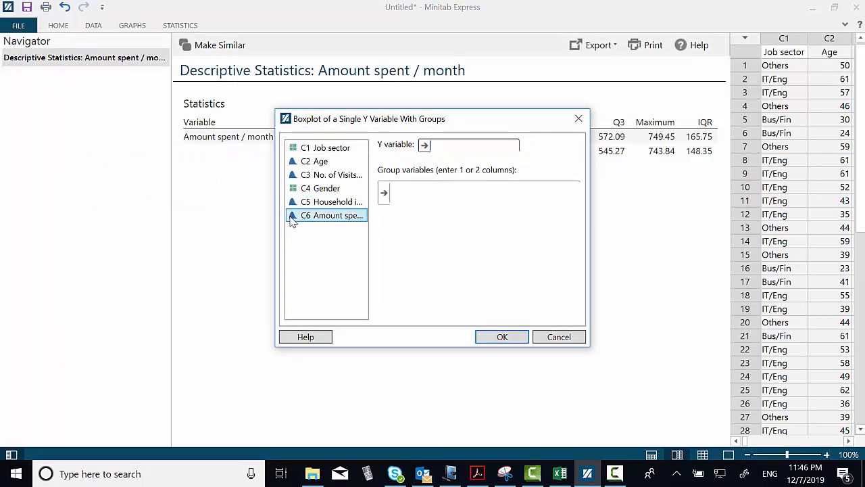
click(425, 145)
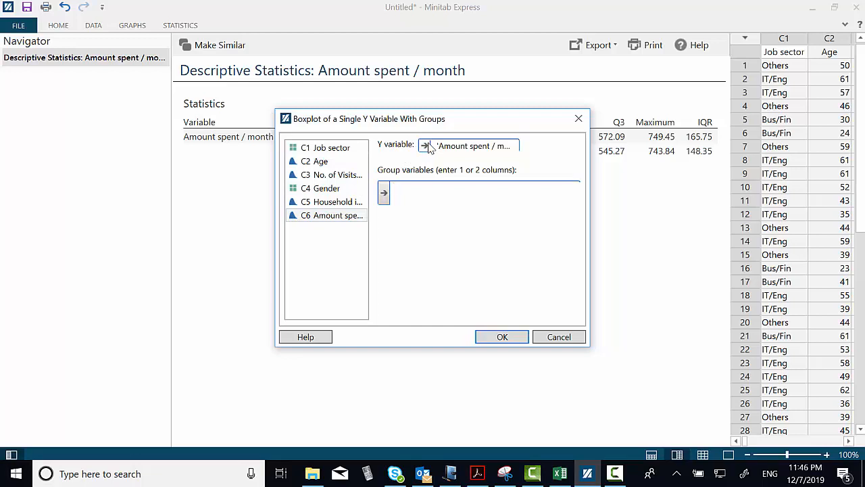
click(329, 177)
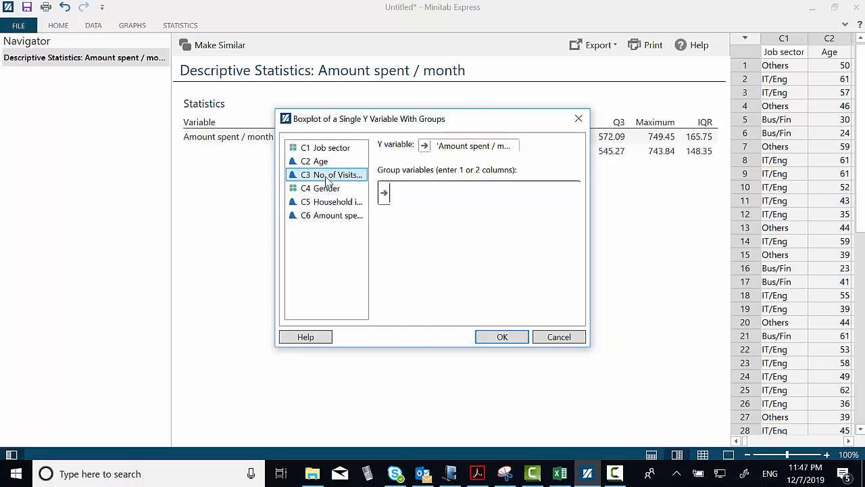
click(384, 193)
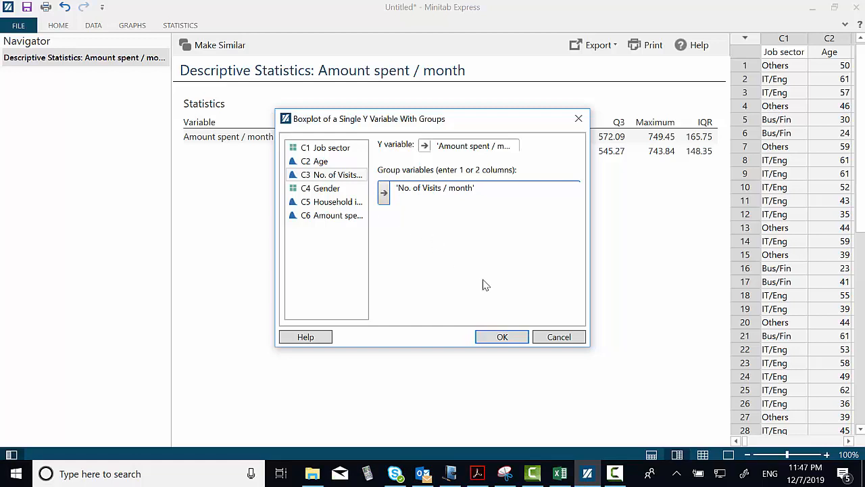
click(502, 338)
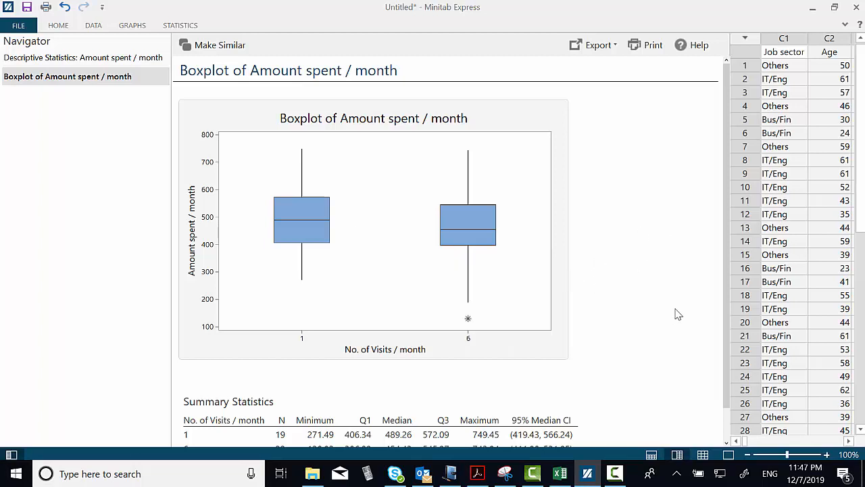
scroll(678, 314, down, 1)
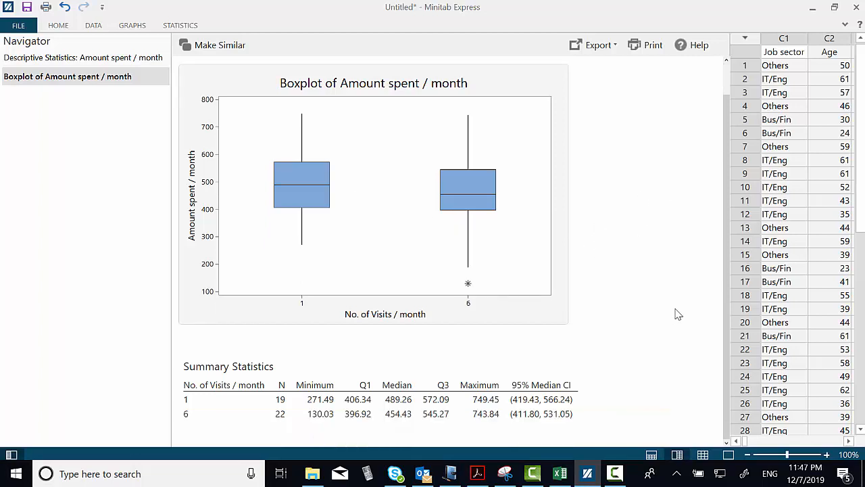